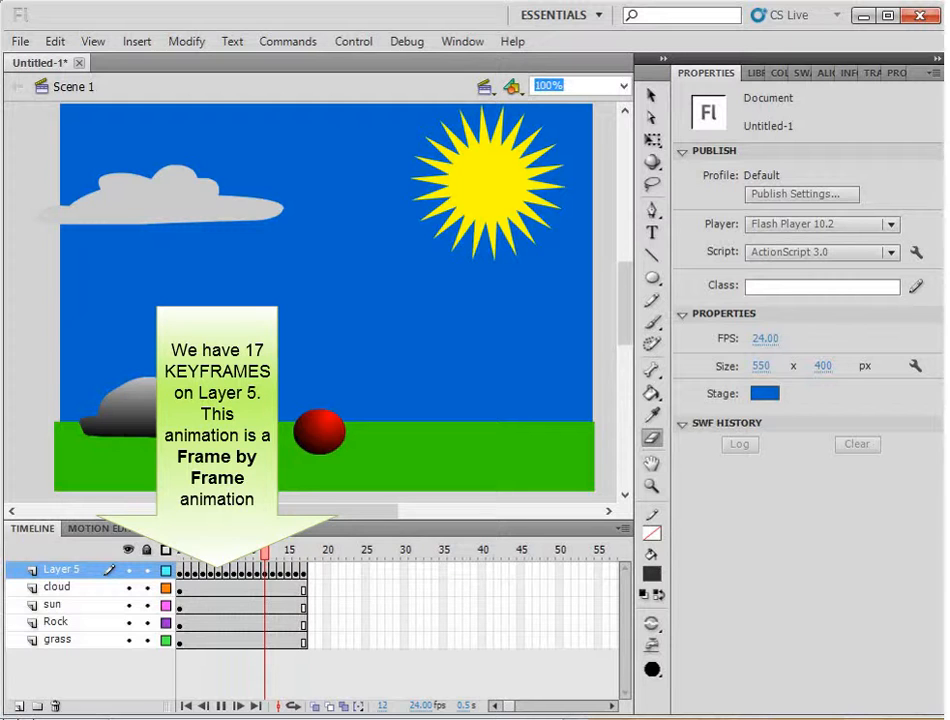
Step: Play the finished frame-by-frame ball animation
{"action": "key", "text": "Return"}
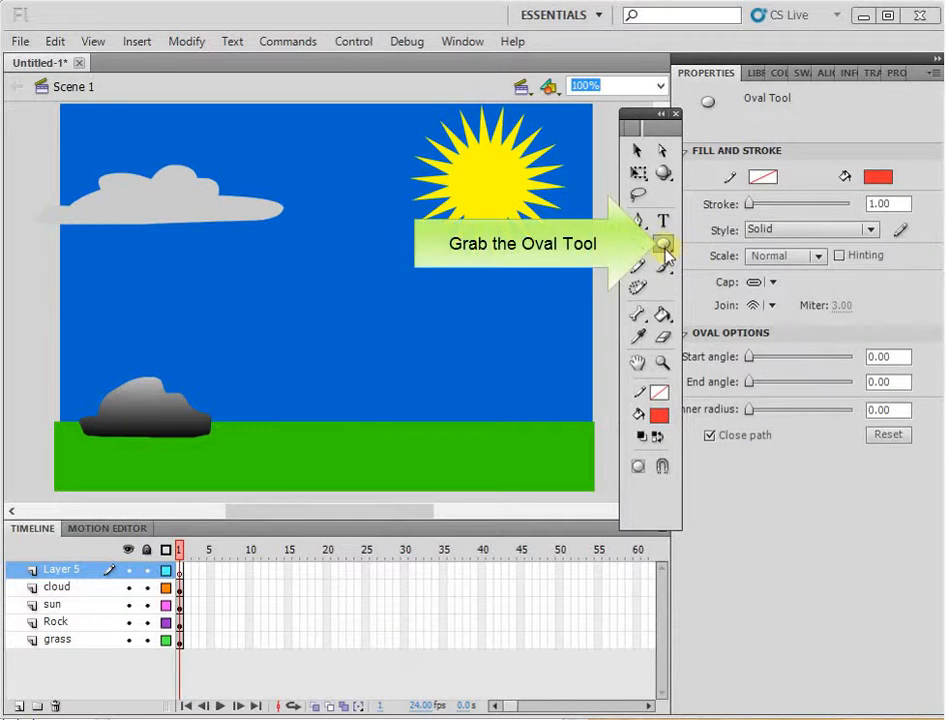
Step: Draw a small red circle without an outline in the middle of the sky on Layer 5 and give it a red radial gradient fill
{"action": "mouse_move", "coordinate": [315, 269]}
{"action": "left_mouse_down"}
{"action": "mouse_move", "coordinate": [352, 295]}
{"action": "mouse_move", "coordinate": [353, 307]}
{"action": "left_mouse_up"}
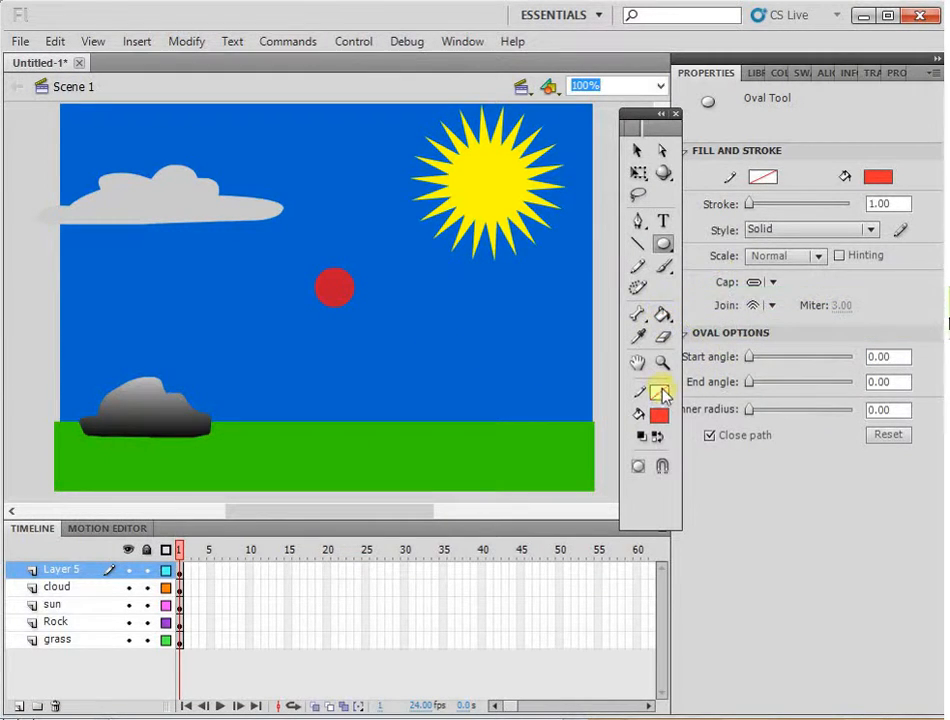
{"action": "left_click", "coordinate": [663, 316]}
{"action": "left_click", "coordinate": [658, 415]}
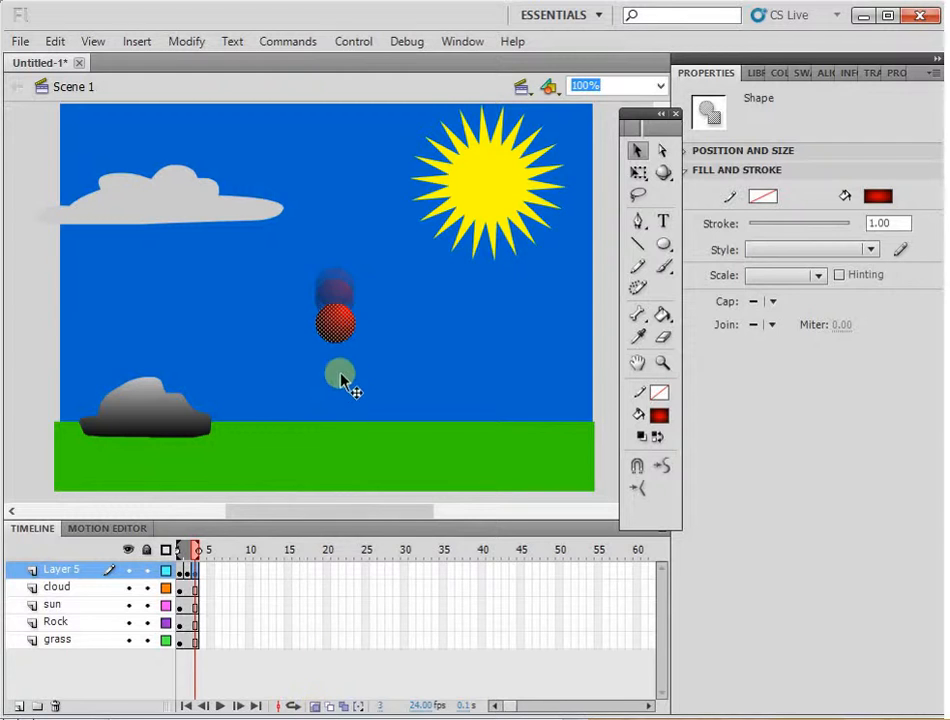
Step: Add successive keyframes on Layer 5 up to frame 6, moving the ball further down in each until it reaches the grass
{"action": "left_click_drag", "start_coordinate": [345, 385], "coordinate": [340, 330]}
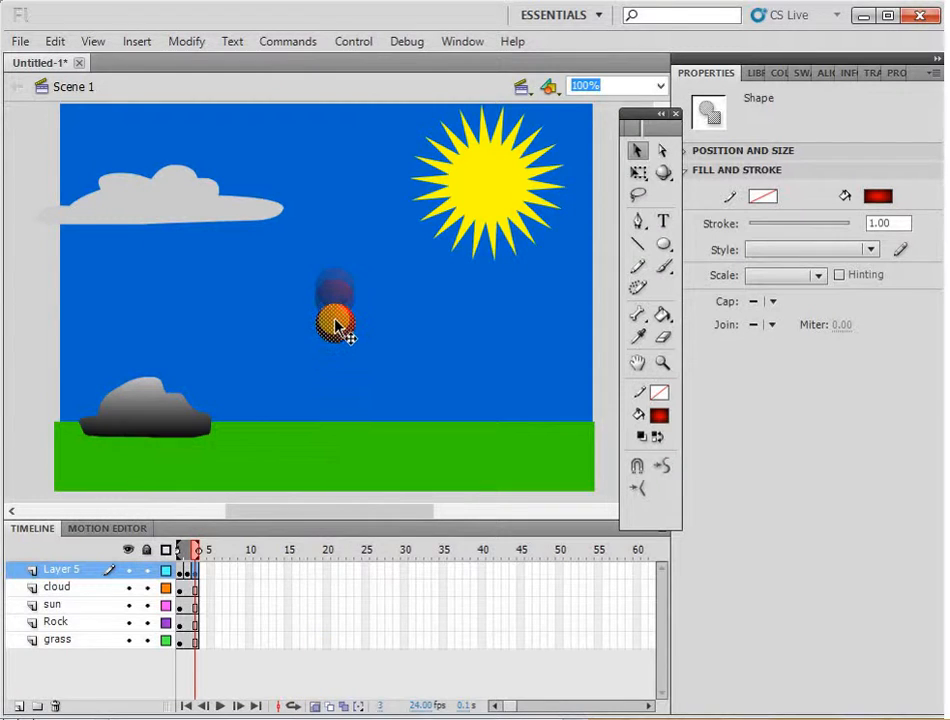
{"action": "key", "text": "F6"}
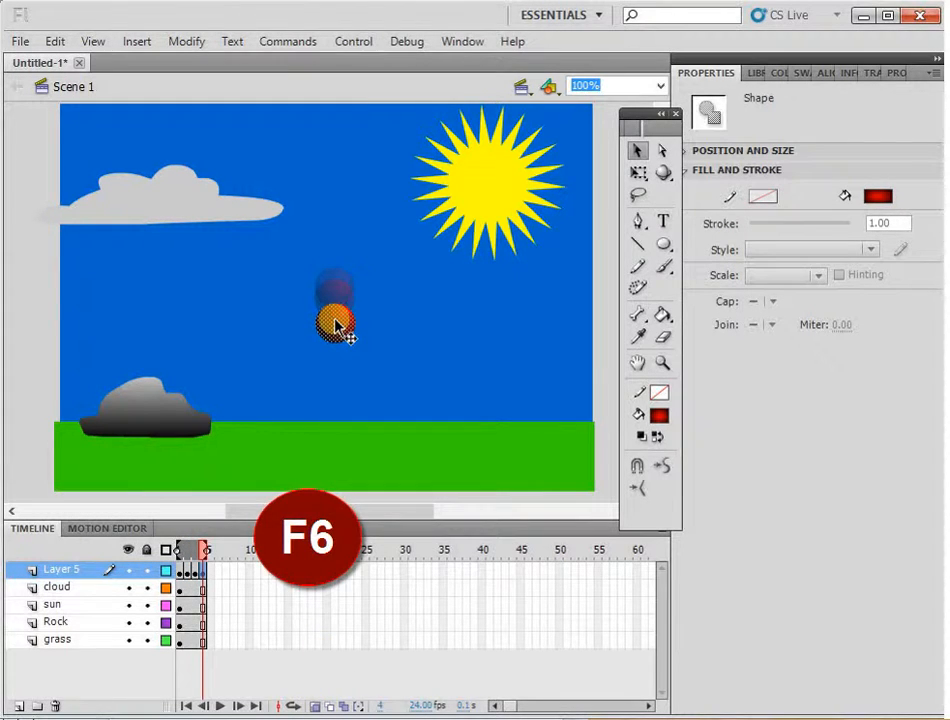
{"action": "left_click_drag", "start_coordinate": [337, 328], "coordinate": [340, 402]}
{"action": "key", "text": "F6"}
{"action": "key", "text": "F6"}
{"action": "left_click_drag", "start_coordinate": [340, 402], "coordinate": [344, 436]}
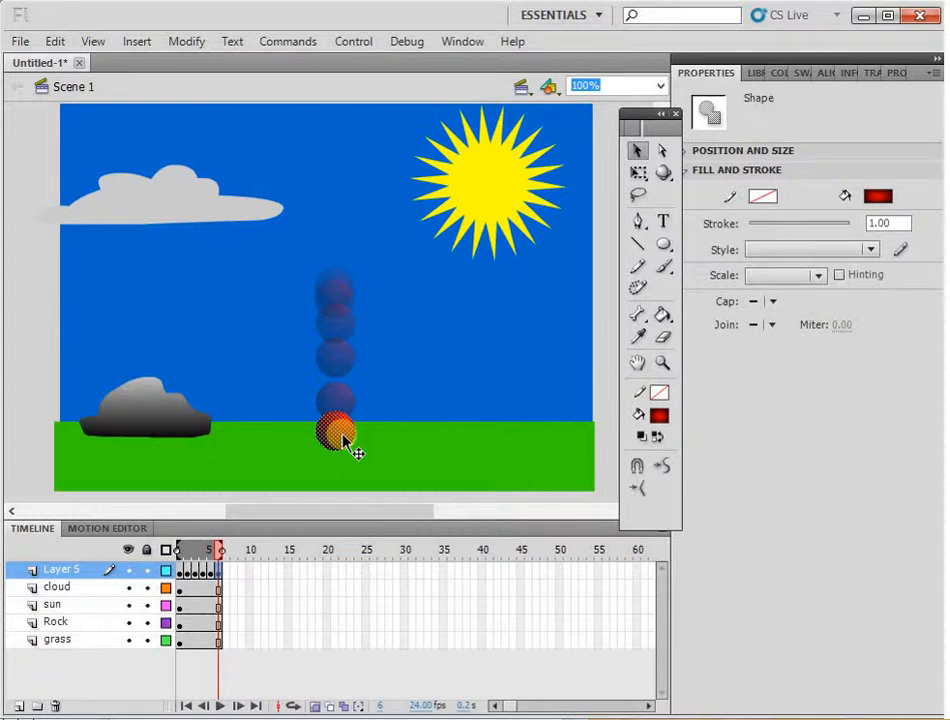
Step: Add a keyframe at frame 7, set the ball's transformation point at its bottom edge, and squash it slightly flatter and wider
{"action": "key", "text": "F6"}
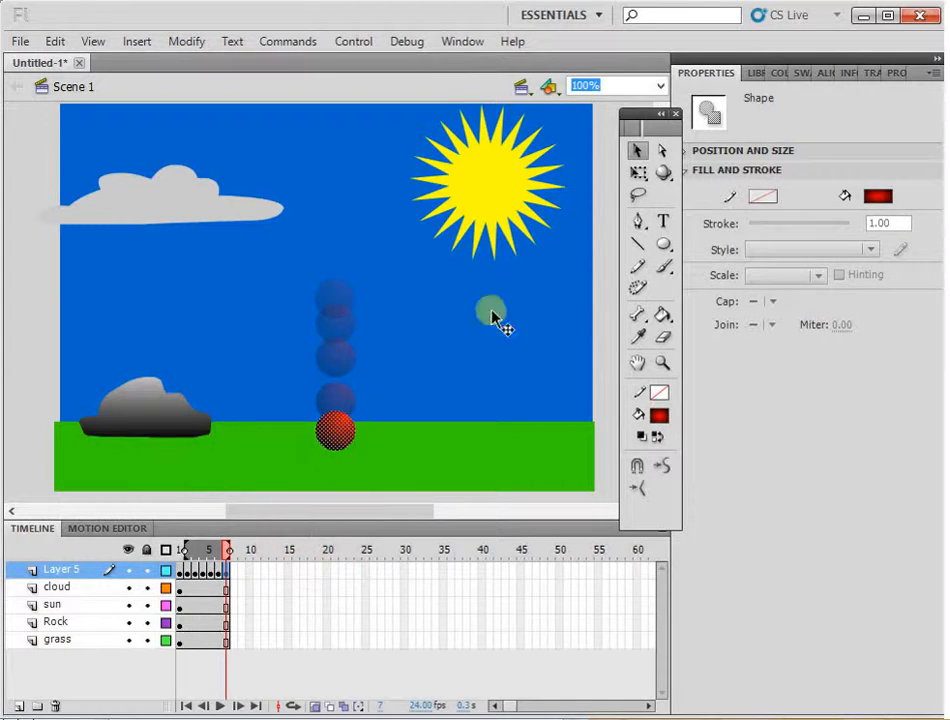
{"action": "left_click", "coordinate": [638, 173]}
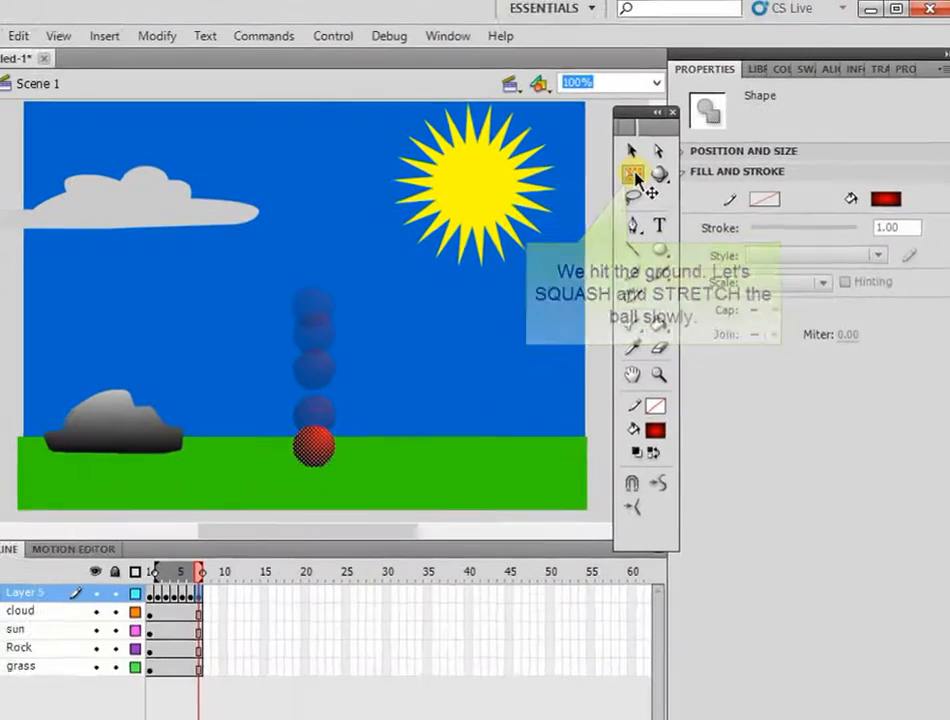
{"action": "left_click", "coordinate": [336, 430]}
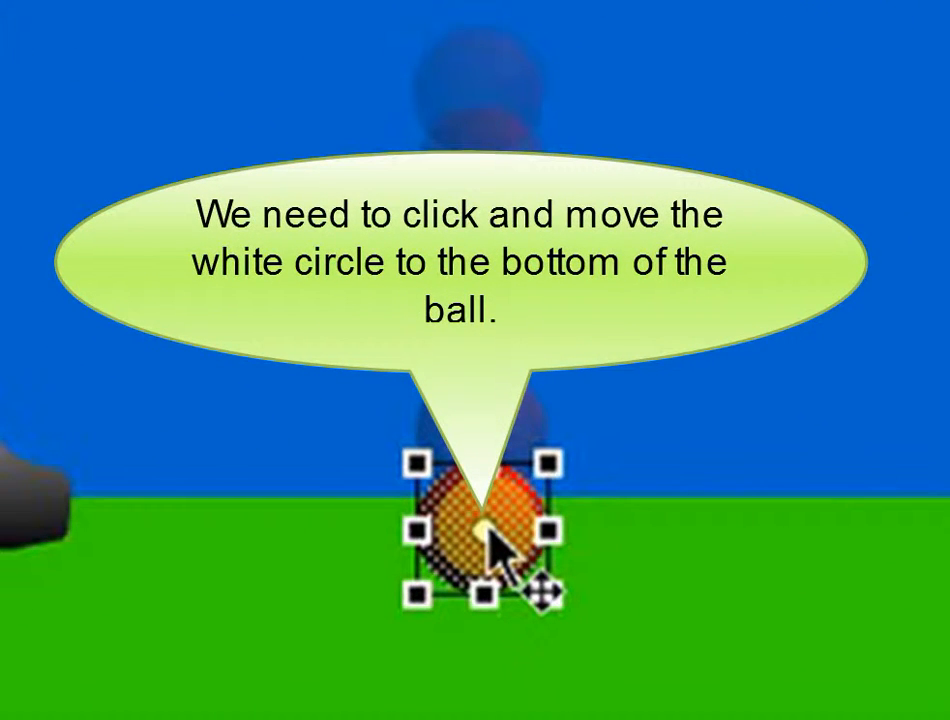
{"action": "left_click_drag", "start_coordinate": [485, 529], "coordinate": [490, 598]}
{"action": "left_click_drag", "start_coordinate": [486, 468], "coordinate": [488, 512]}
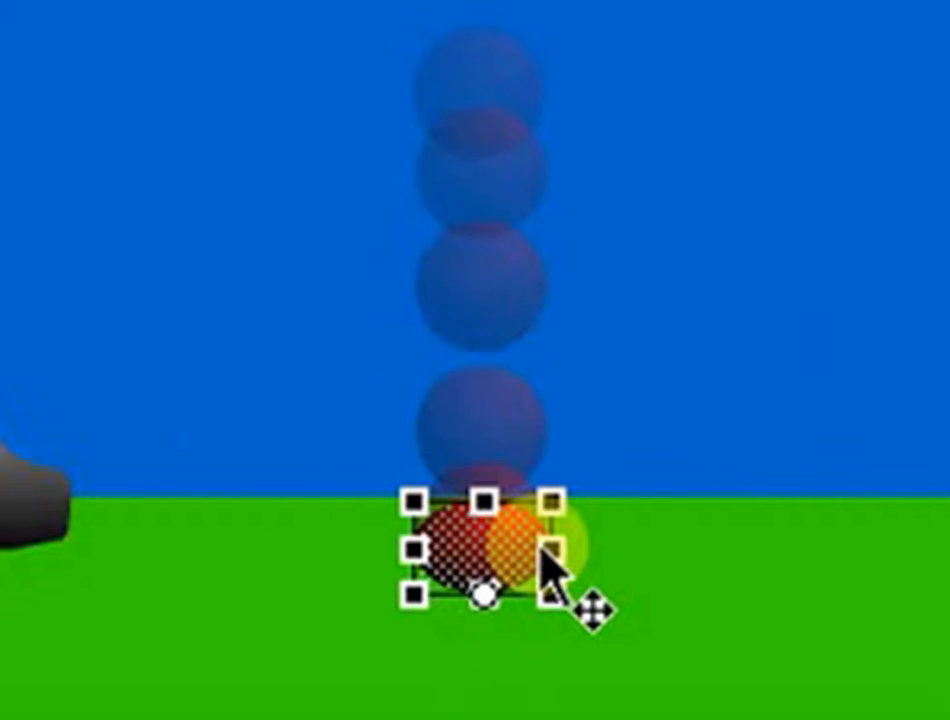
{"action": "left_click_drag", "start_coordinate": [541, 551], "coordinate": [552, 556]}
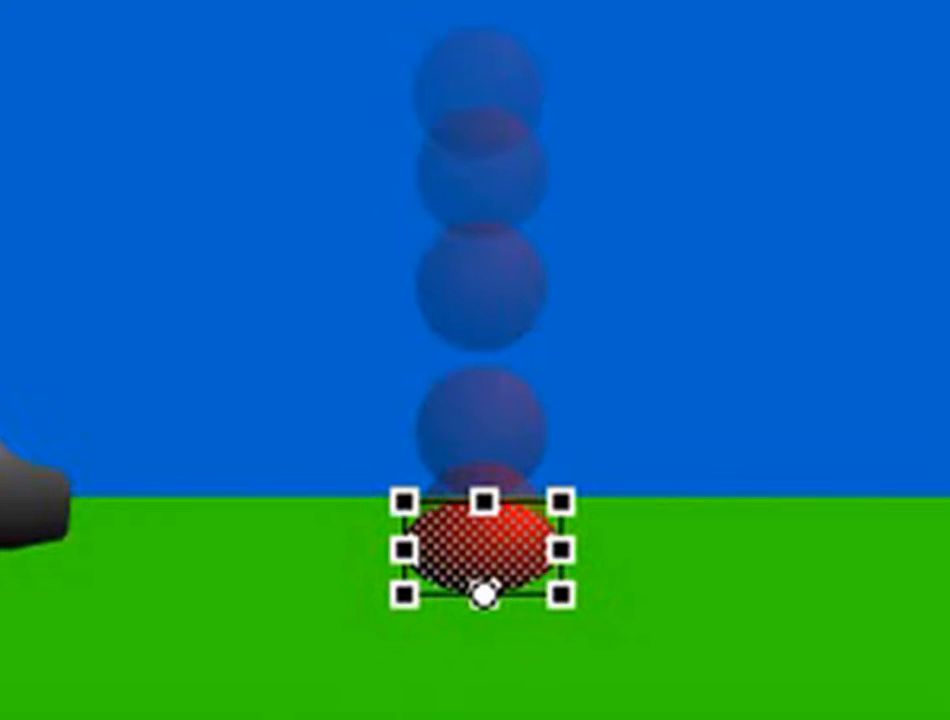
Step: Add keyframes at frames 8, 9 and 10 of Layer 5, making the ball progressively flatter and wider on the grass
{"action": "key", "text": "F6"}
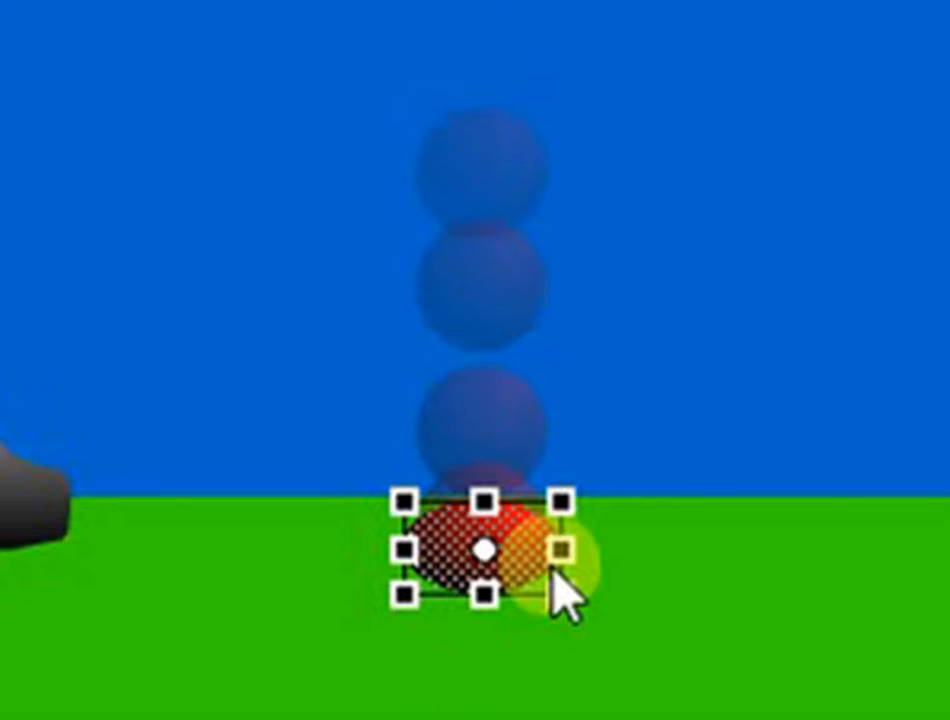
{"action": "left_click_drag", "start_coordinate": [553, 570], "coordinate": [575, 559]}
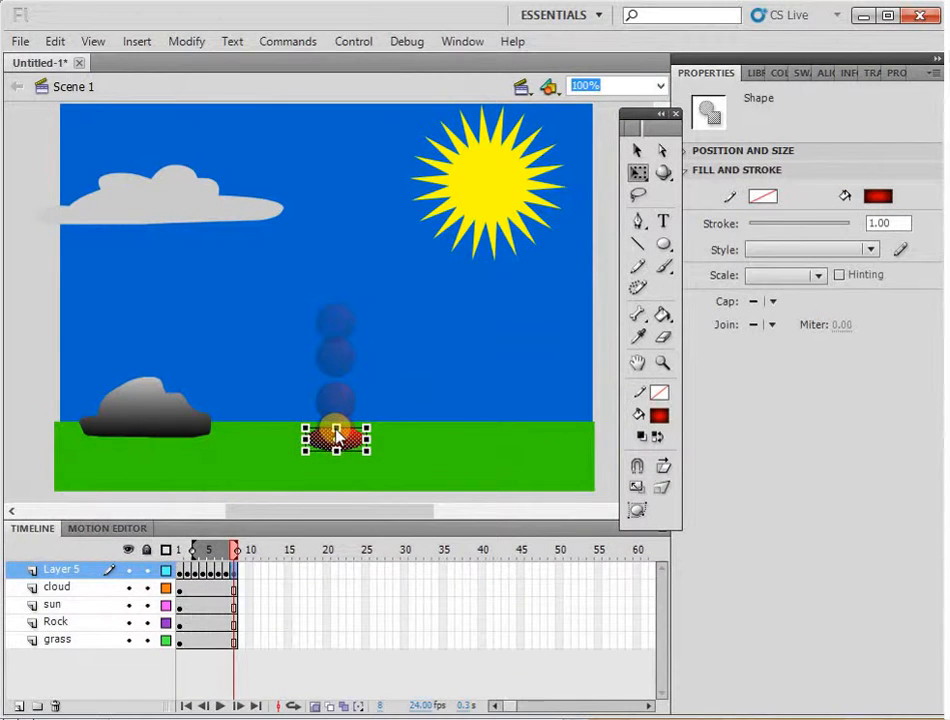
{"action": "key", "text": "F6"}
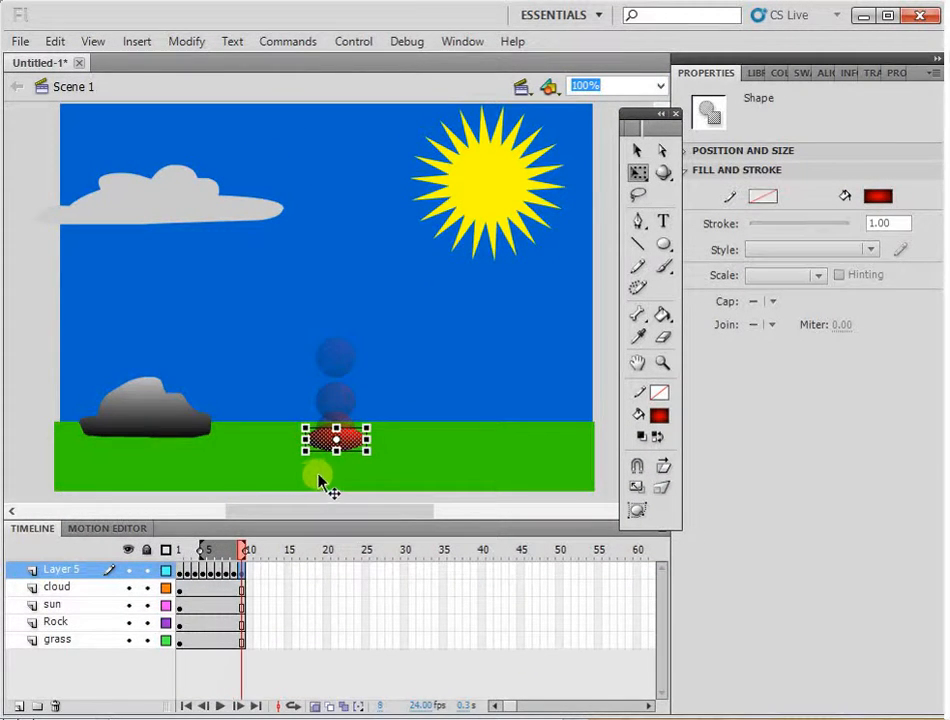
{"action": "left_click_drag", "start_coordinate": [336, 428], "coordinate": [336, 433]}
{"action": "left_click_drag", "start_coordinate": [367, 442], "coordinate": [372, 443]}
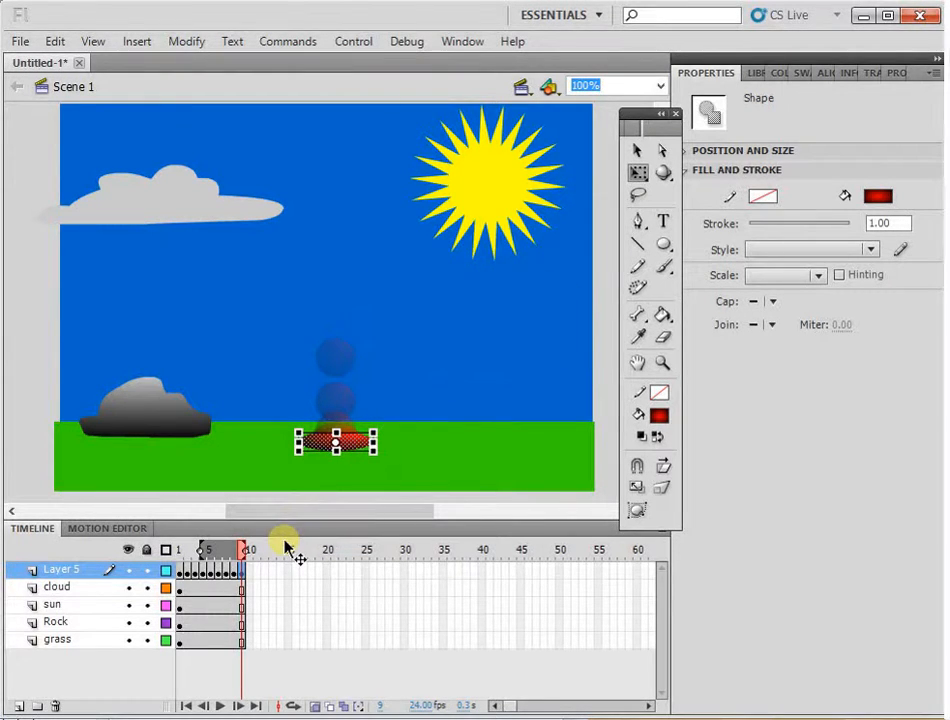
{"action": "key", "text": "F6"}
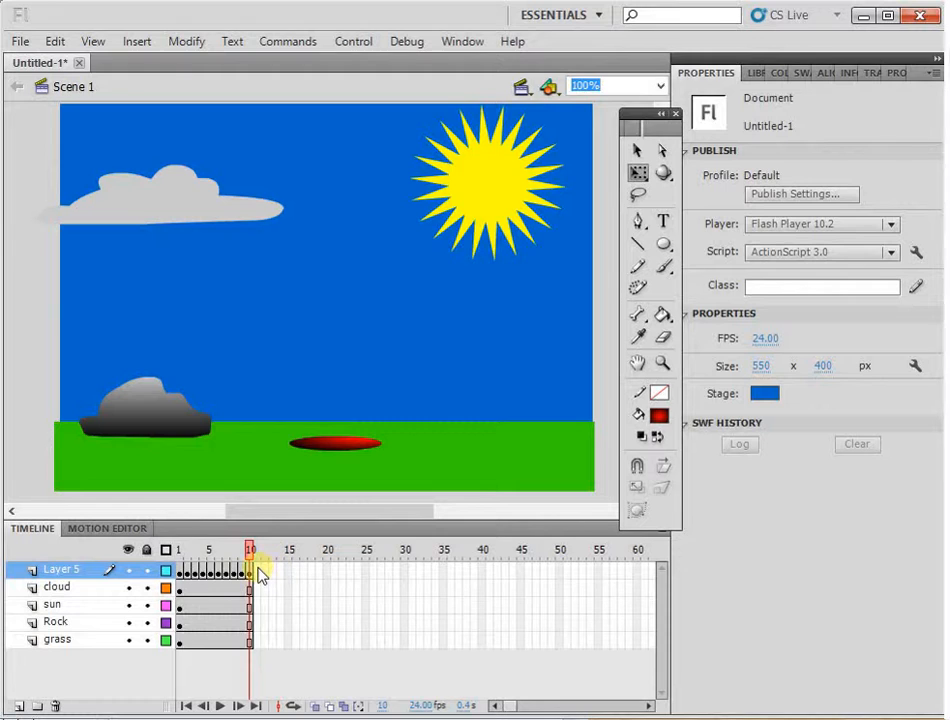
Step: Play the animation and compare the onion skin, onion skin outlines and edit multiple frames displays over frames 1 to 10
{"action": "key", "text": "Return"}
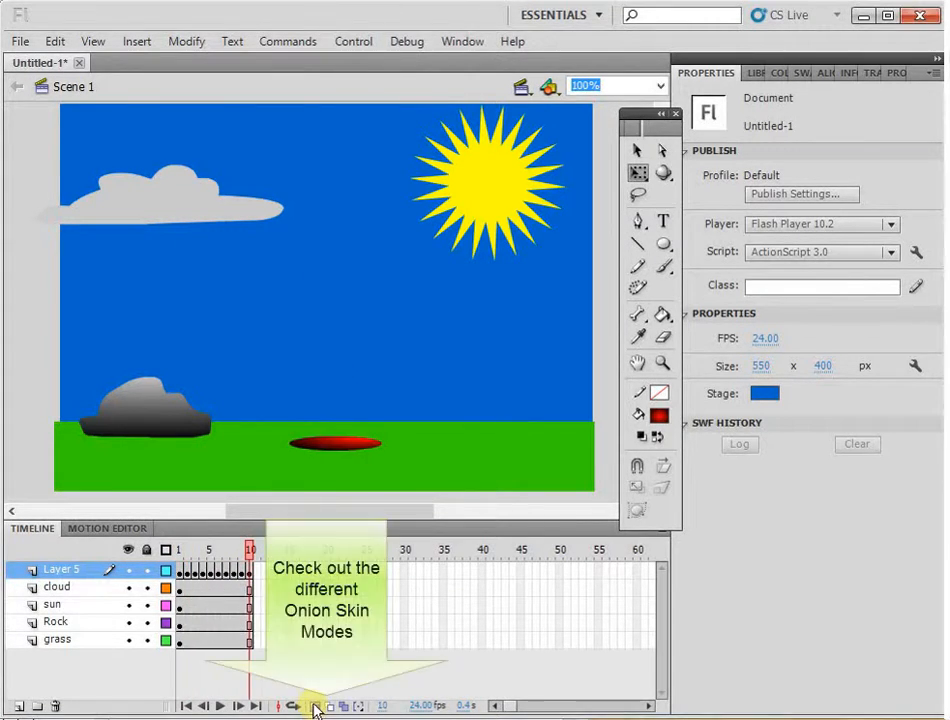
{"action": "left_click", "coordinate": [315, 707]}
{"action": "left_click_drag", "start_coordinate": [205, 552], "coordinate": [179, 550]}
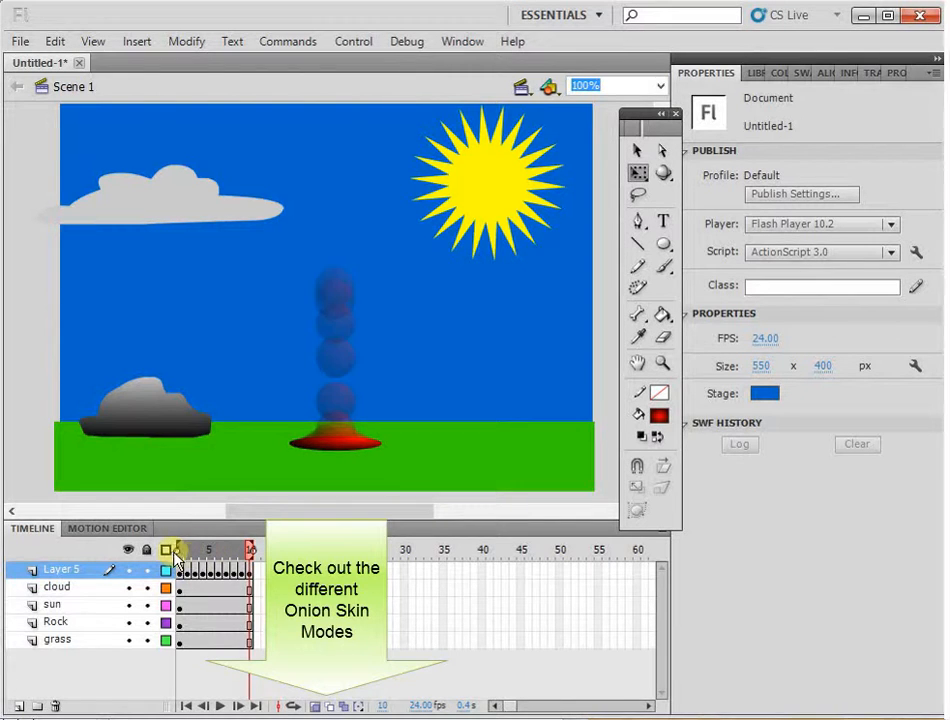
{"action": "left_click", "coordinate": [331, 707]}
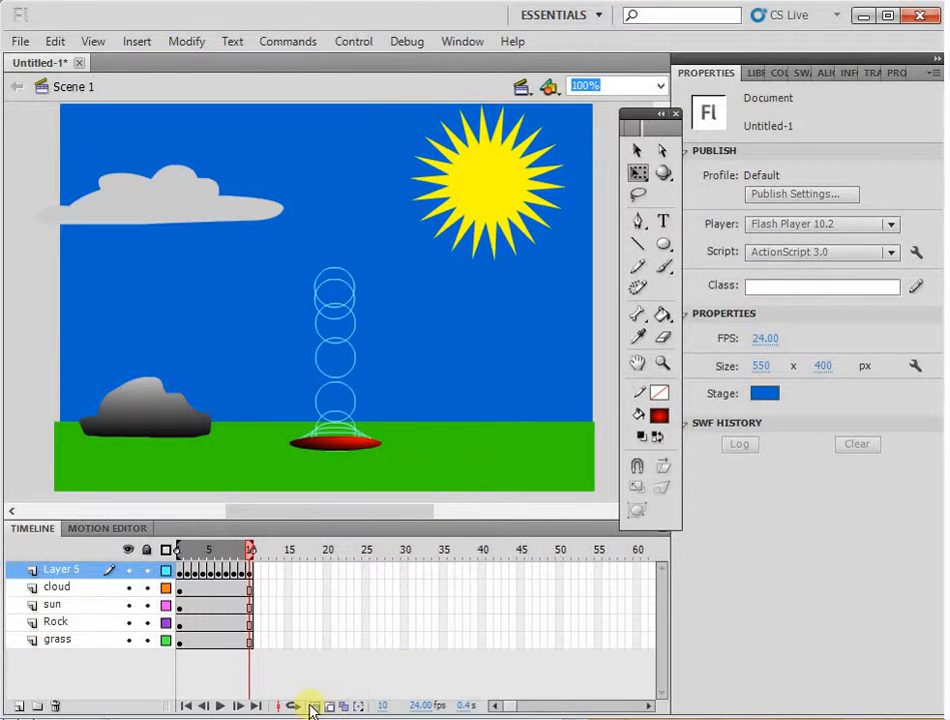
{"action": "left_click", "coordinate": [314, 707]}
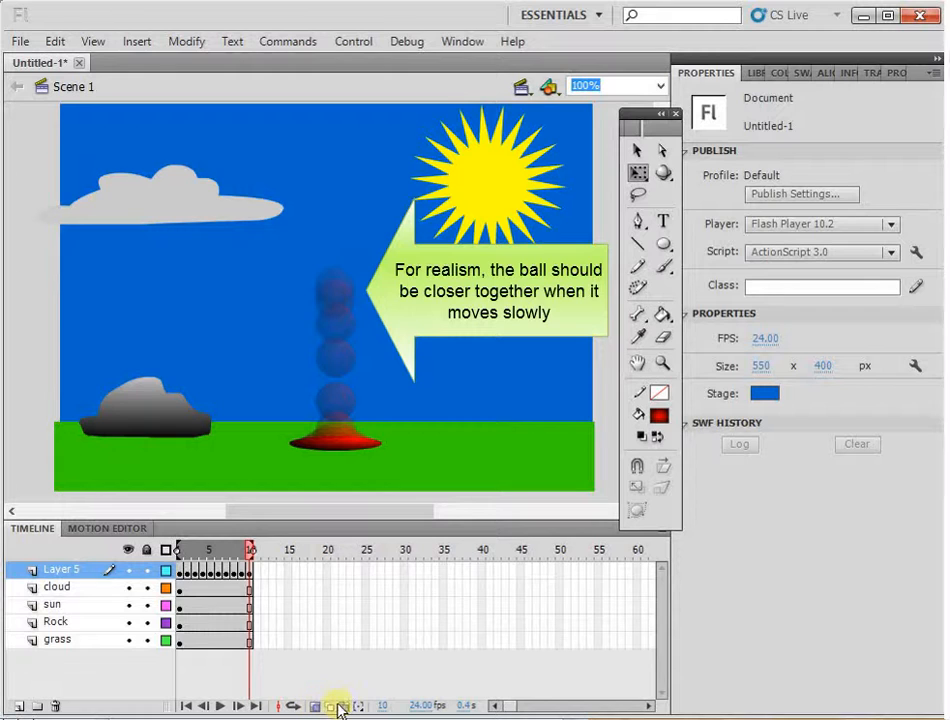
{"action": "left_click", "coordinate": [343, 707]}
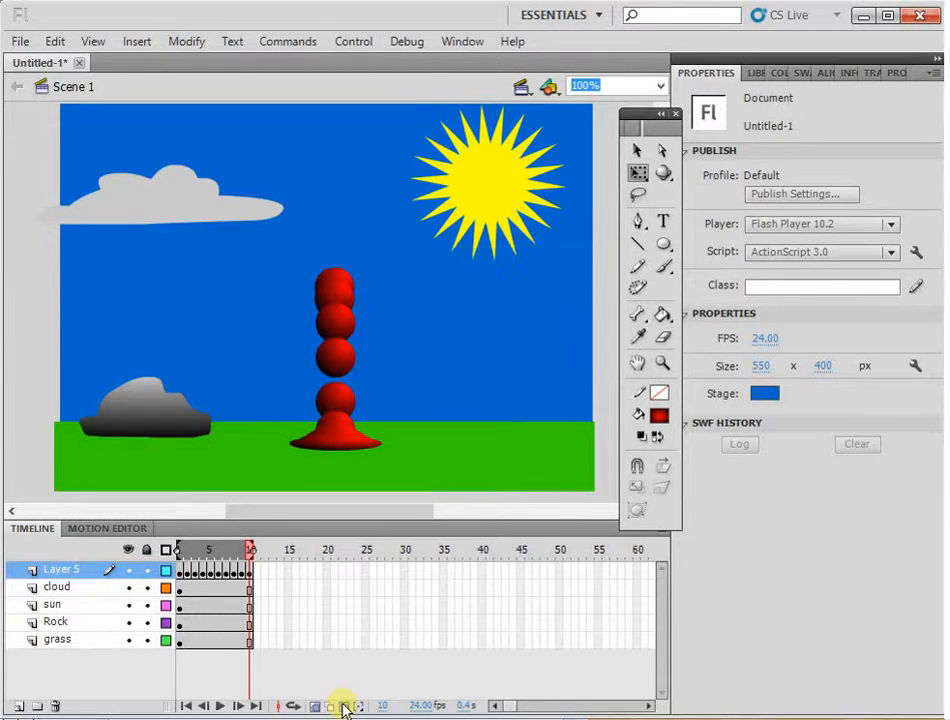
{"action": "left_click", "coordinate": [343, 707]}
{"action": "left_click", "coordinate": [314, 707]}
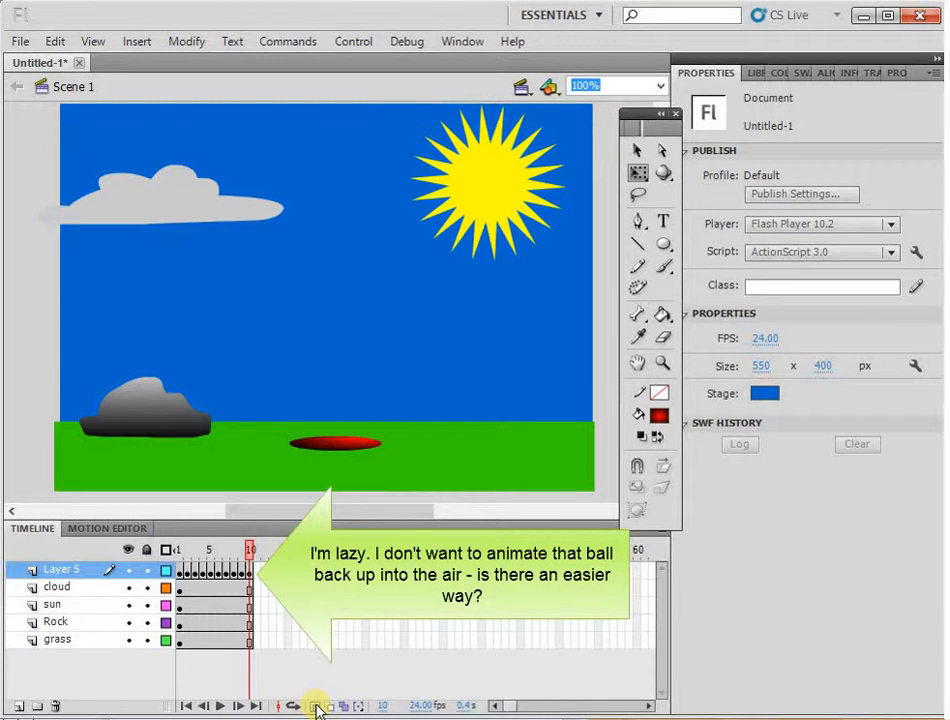
Step: Copy keyframes 1 to 10 of Layer 5 and paste them starting at frame 11 of the same layer
{"action": "left_click", "coordinate": [250, 571]}
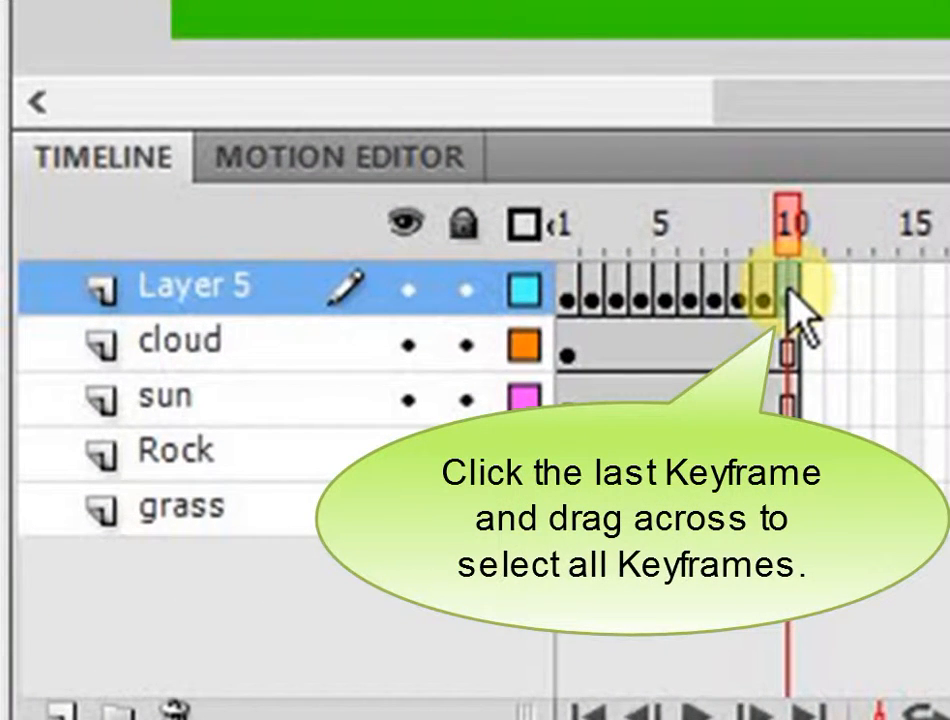
{"action": "left_click_drag", "start_coordinate": [789, 292], "coordinate": [566, 293]}
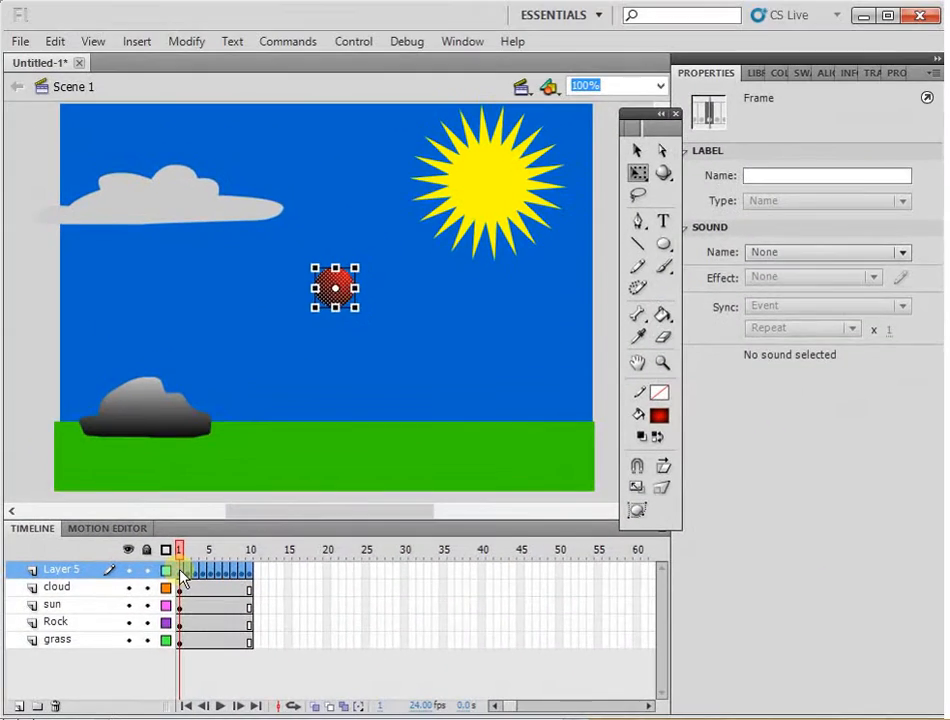
{"action": "right_click", "coordinate": [197, 560]}
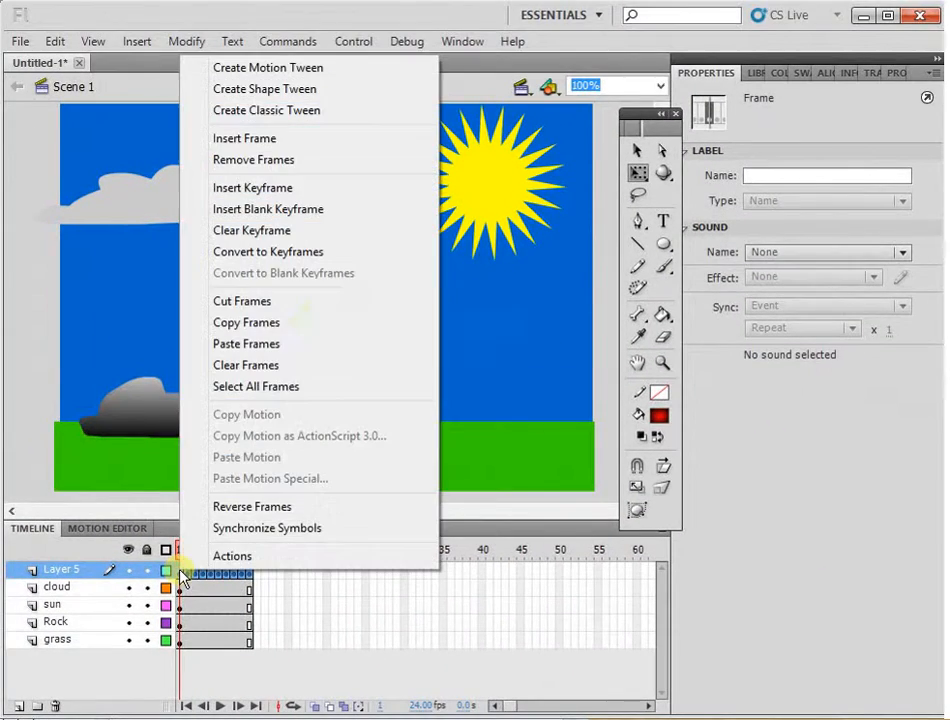
{"action": "left_click", "coordinate": [264, 322]}
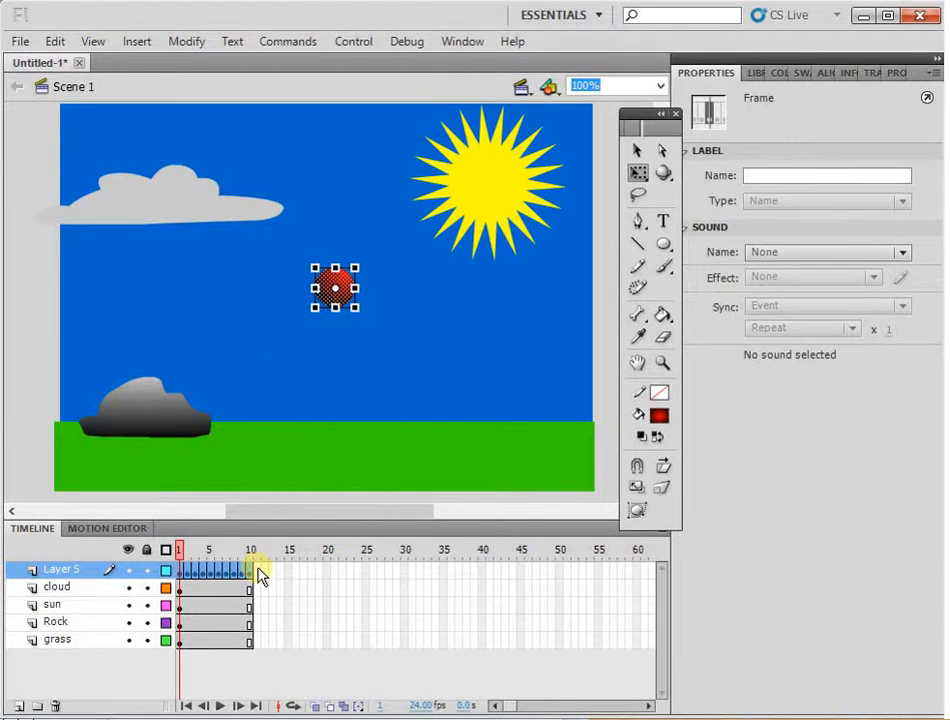
{"action": "left_click", "coordinate": [257, 573]}
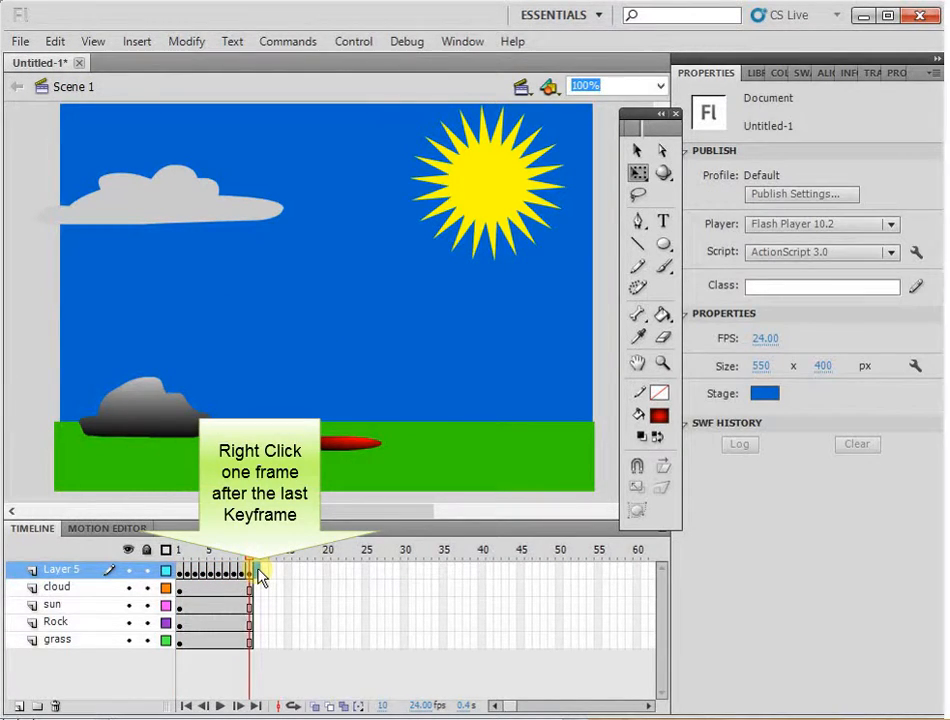
{"action": "right_click", "coordinate": [258, 574]}
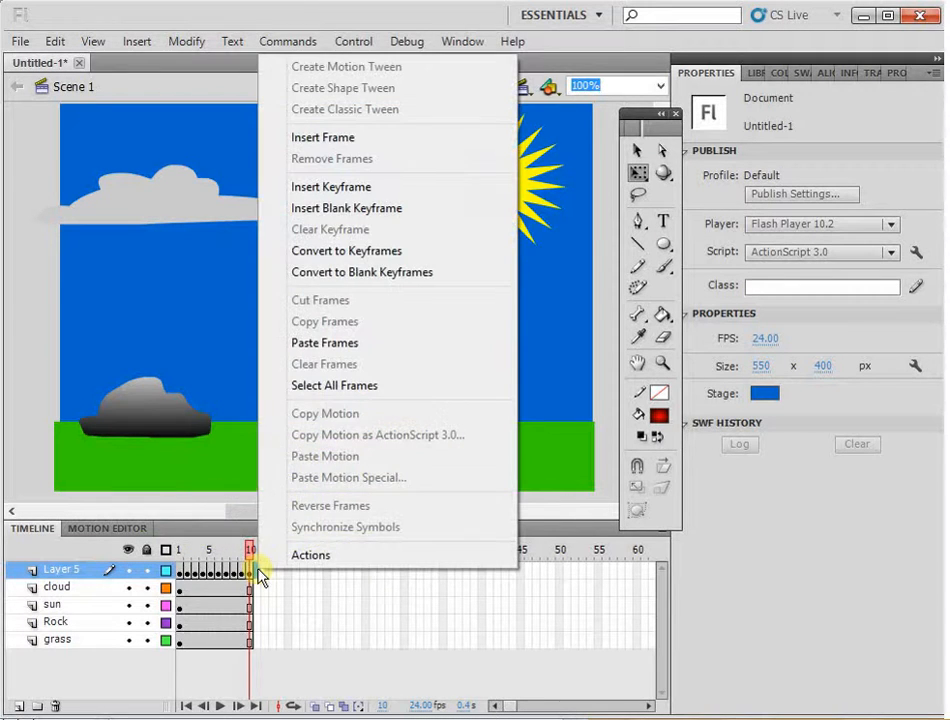
{"action": "left_click", "coordinate": [341, 352]}
Step: Extend the cloud, sun, Rock and grass layers to frame 20
{"action": "left_click_drag", "start_coordinate": [246, 550], "coordinate": [329, 641]}
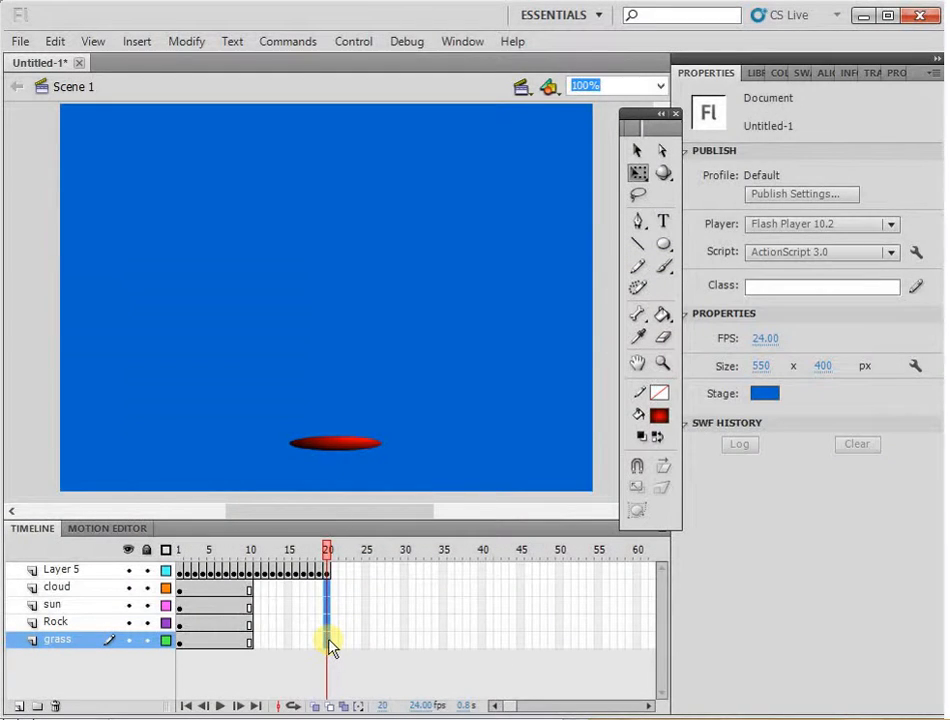
{"action": "key", "text": "F5"}
{"action": "left_click_drag", "start_coordinate": [327, 551], "coordinate": [248, 556]}
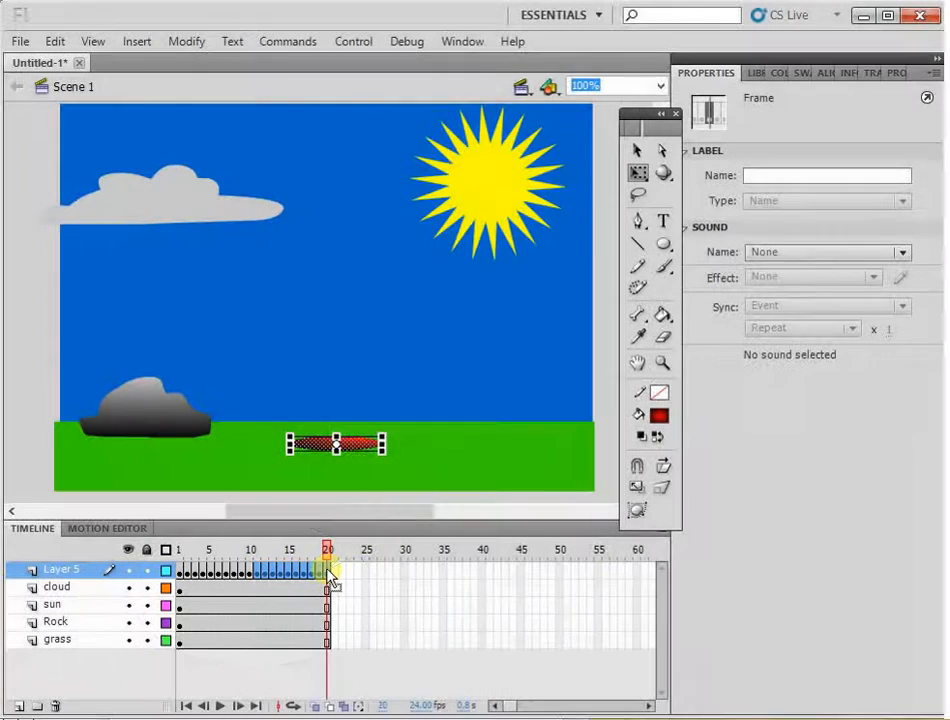
Step: Reverse the pasted frames 11 to 20 on Layer 5 and play the animation from frame 1
{"action": "right_click", "coordinate": [330, 571]}
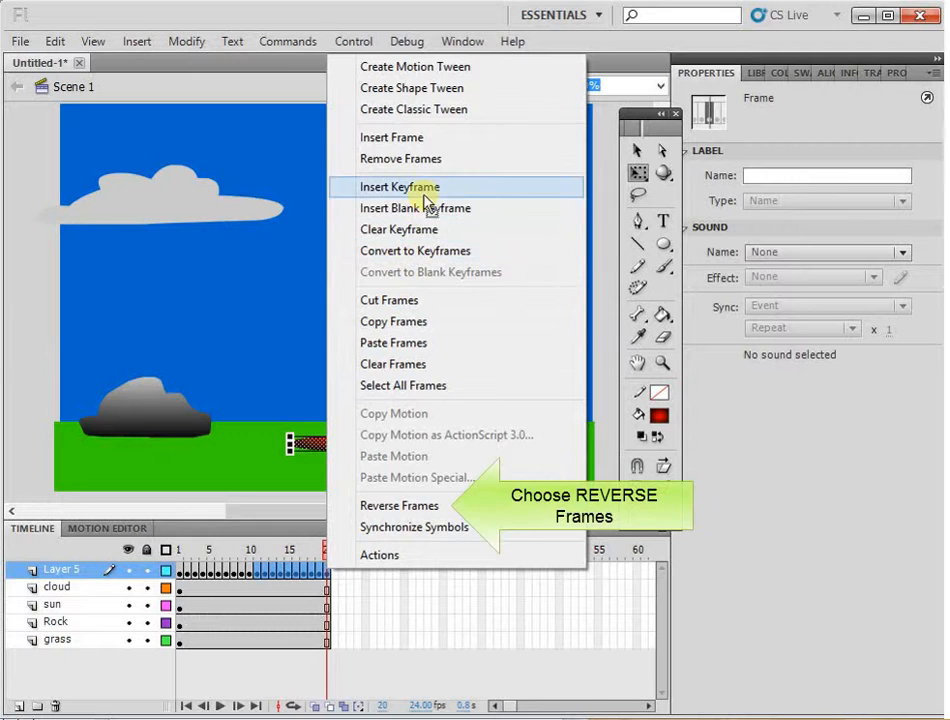
{"action": "left_click", "coordinate": [430, 507]}
{"action": "left_click_drag", "start_coordinate": [327, 553], "coordinate": [183, 560]}
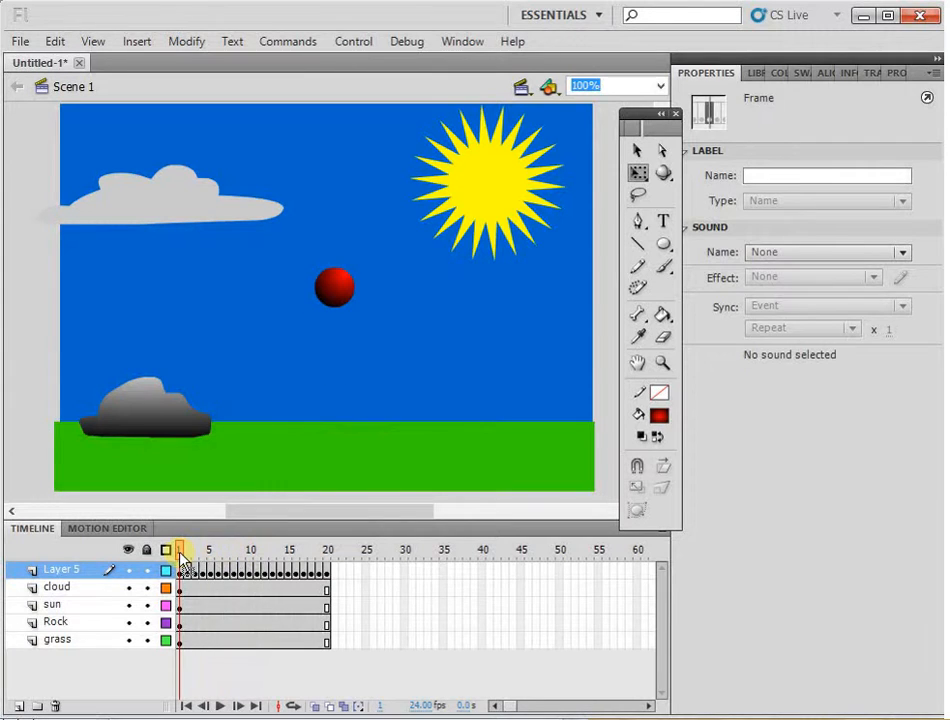
{"action": "key", "text": "Return"}
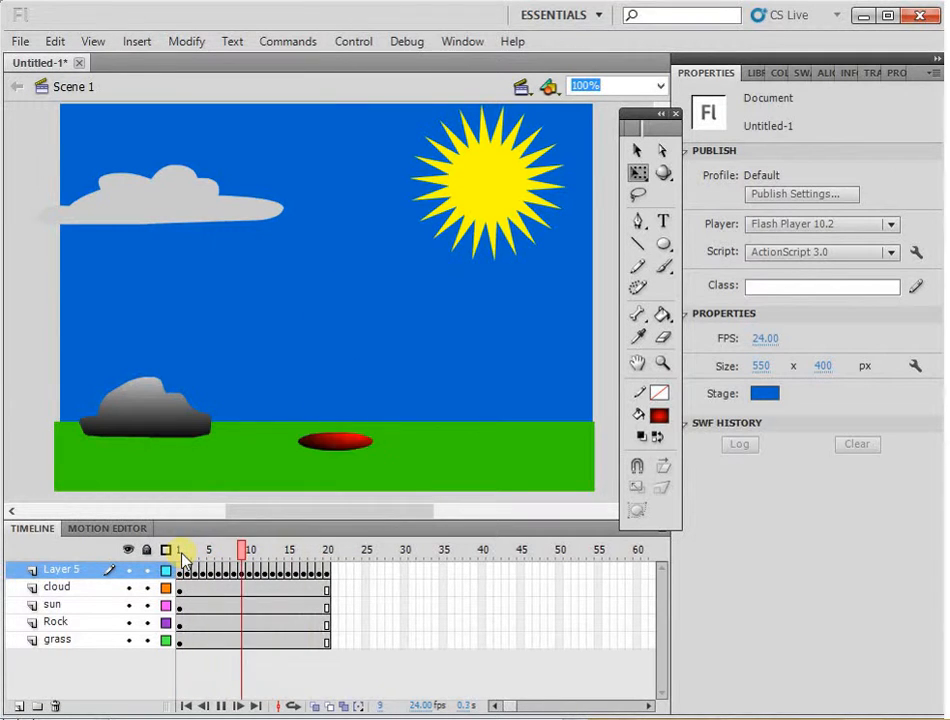